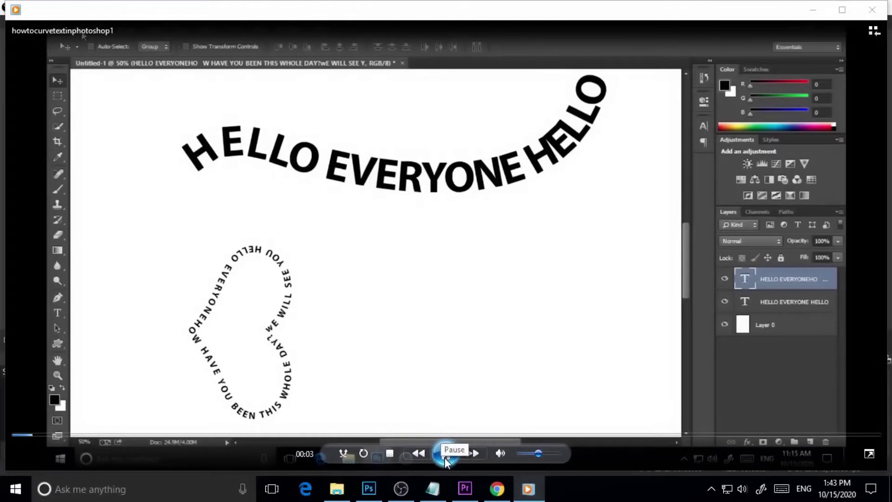
click(445, 455)
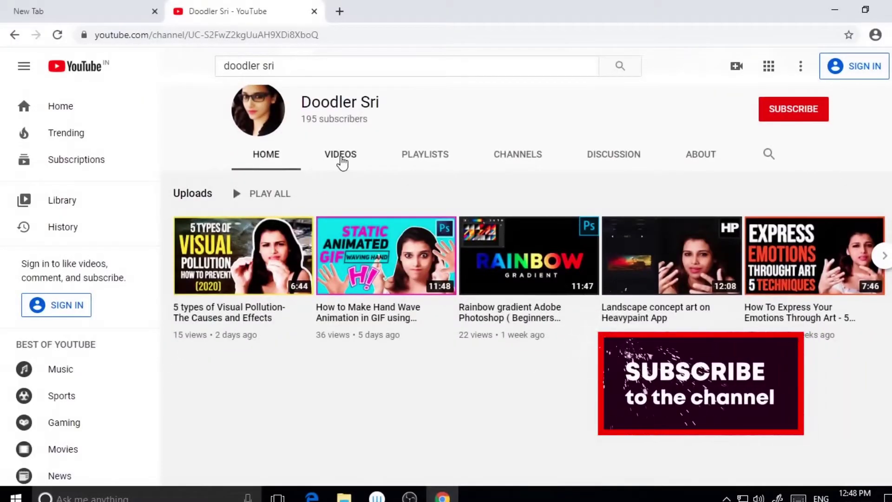
Step: Open the YouTube channel's full video list and browse its uploads
click(342, 160)
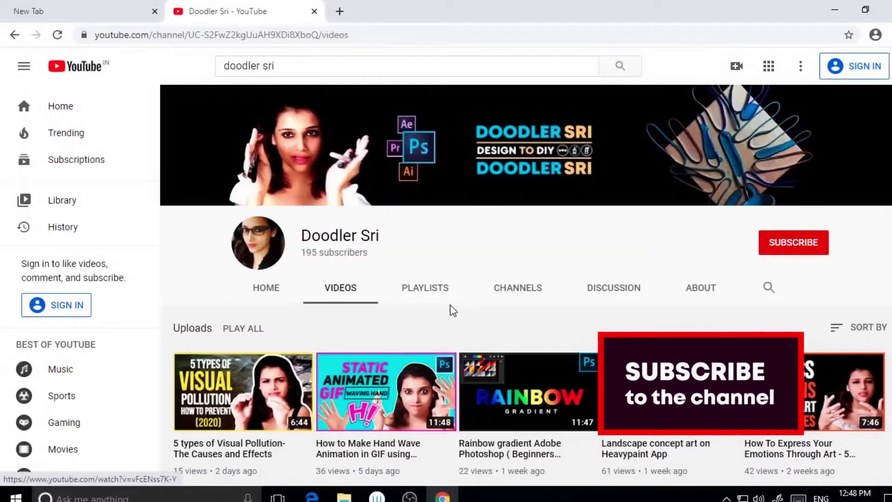
scroll(485, 272, down, 3)
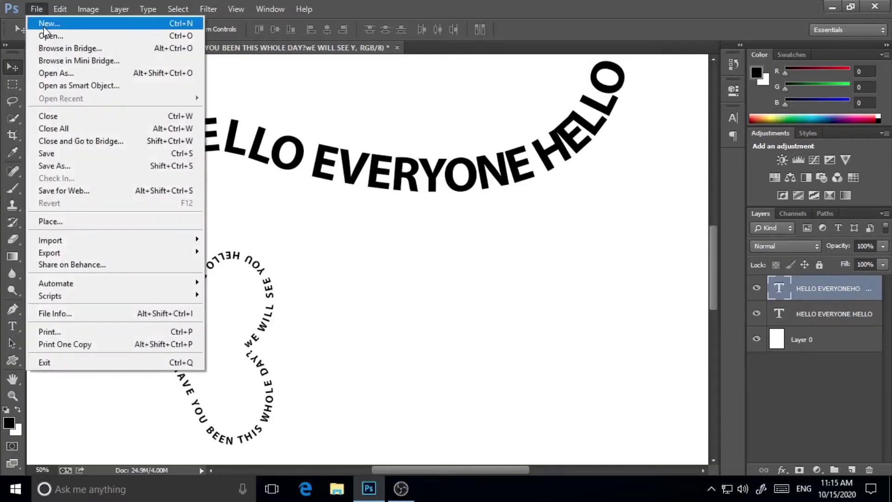
Step: Begin a new document using the Custom preset, with its dimensions measured in pixels
click(45, 24)
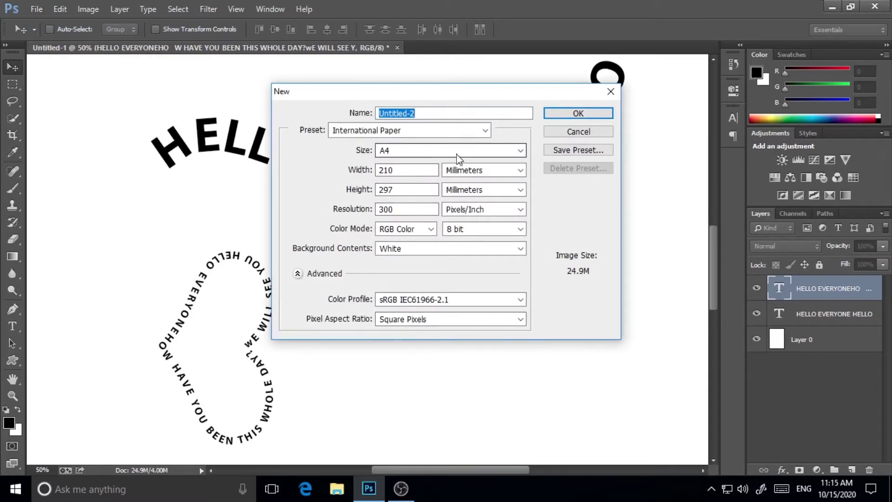
click(473, 155)
click(471, 161)
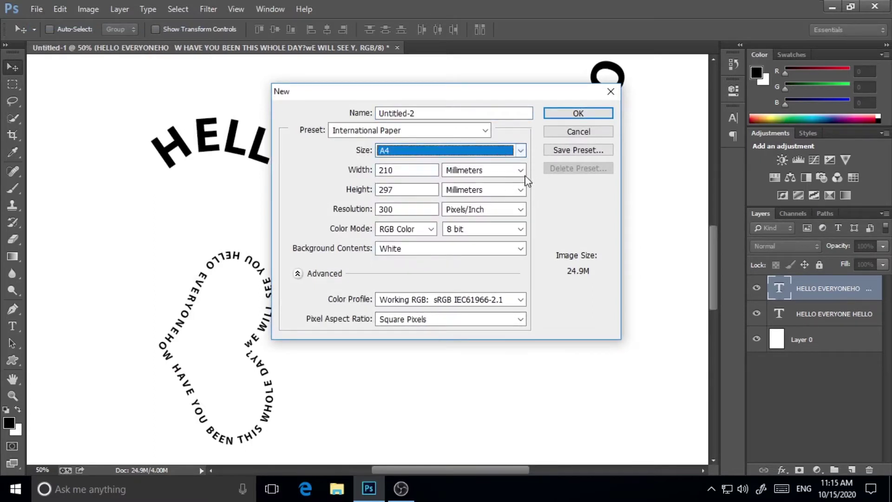
click(485, 131)
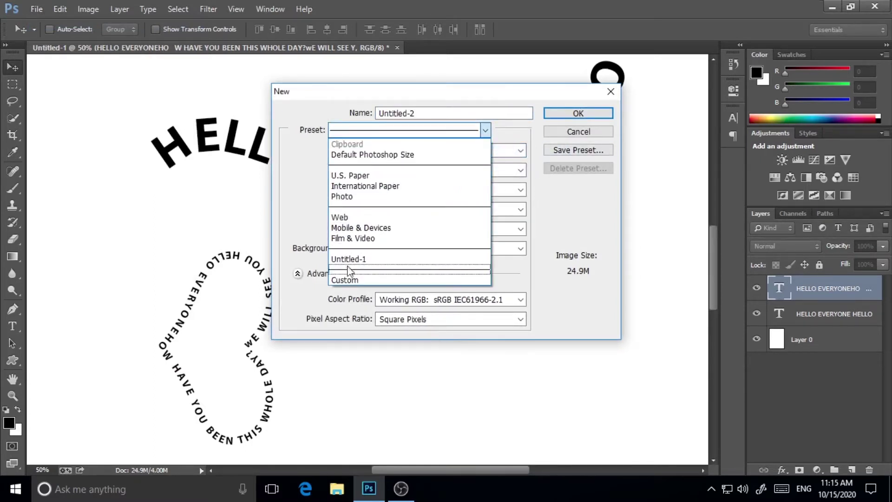
click(356, 281)
click(497, 170)
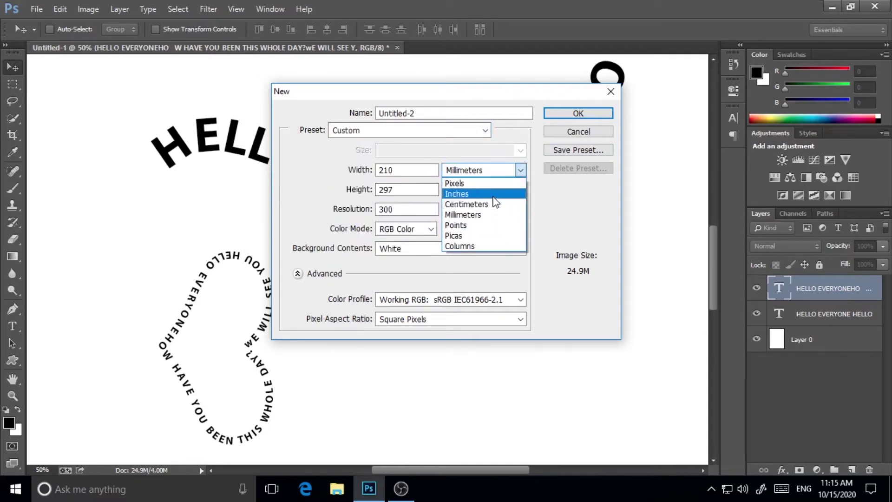
click(498, 179)
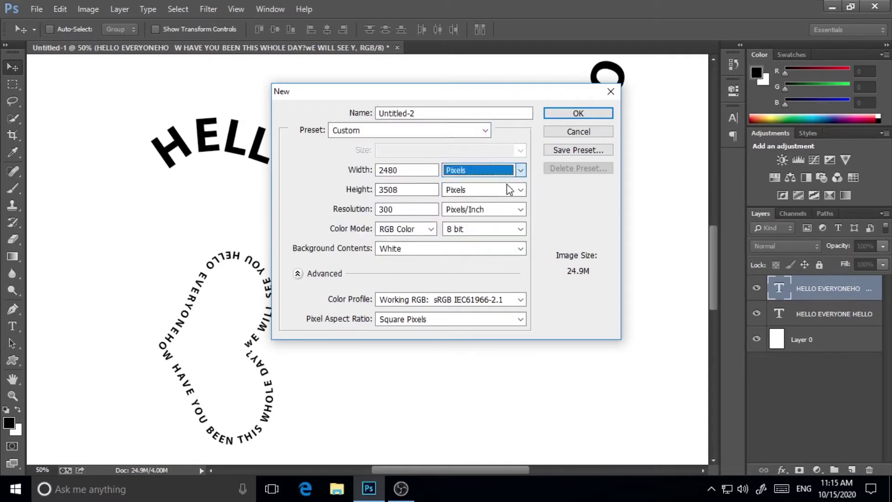
Step: Set the new document's width and height to 2000 pixels each and create it
double_click(415, 167)
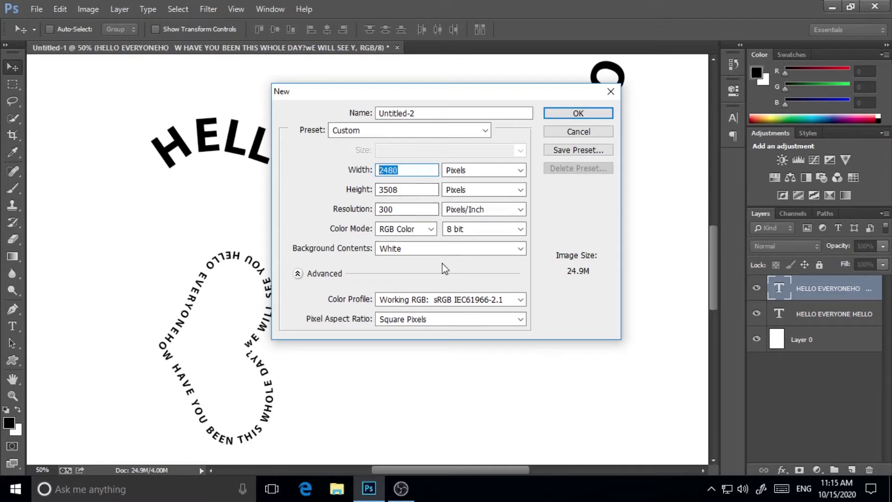
text(2000)
key(Tab)
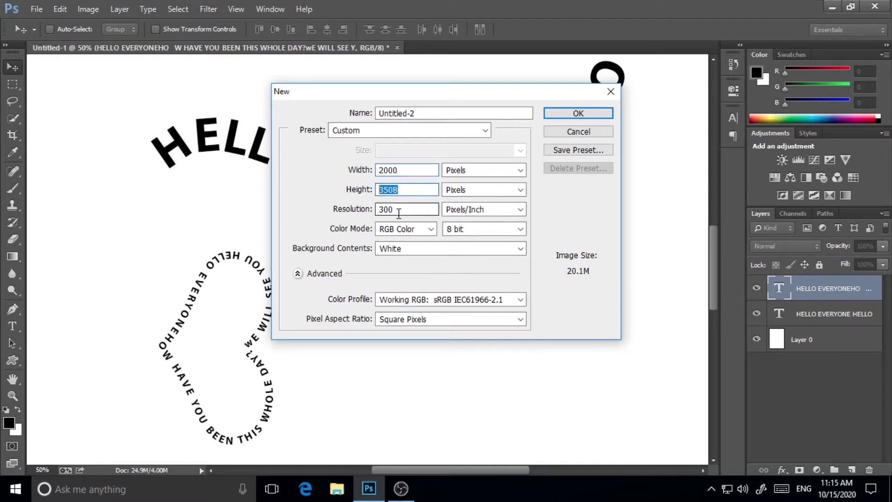
text(2000)
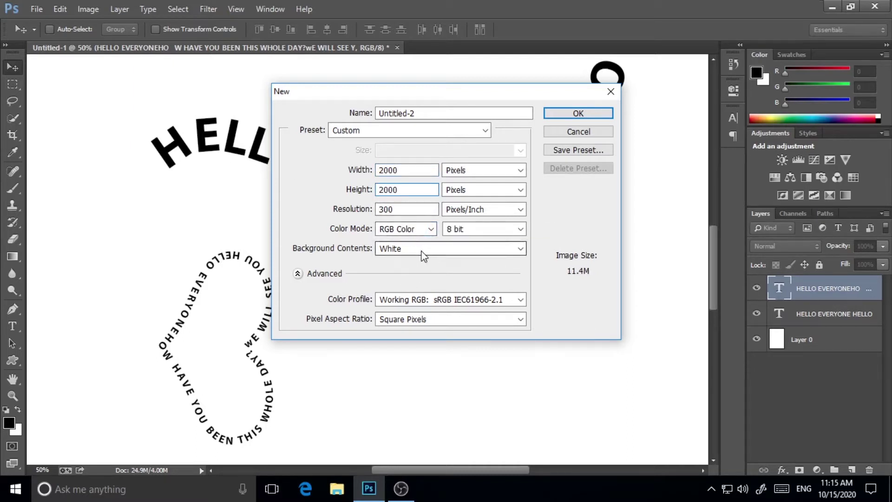
click(602, 113)
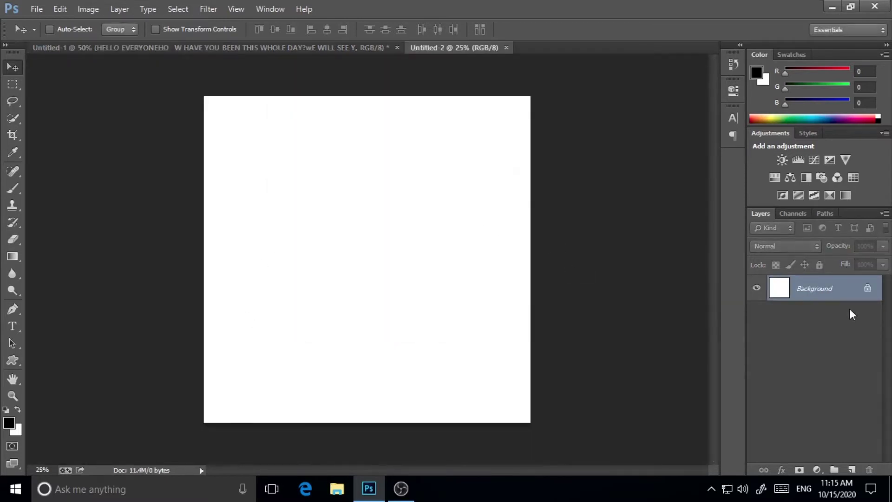
Step: Convert the locked background into a regular layer and rename it Backgroundlayer
right_click(840, 294)
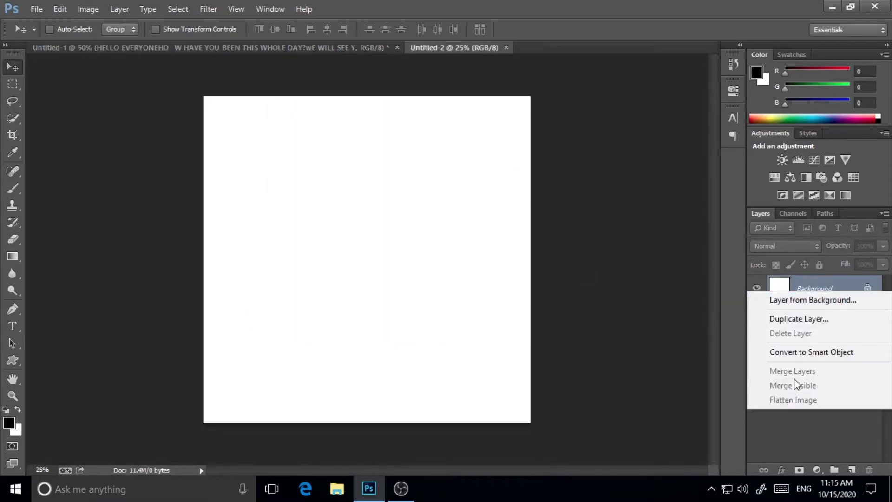
click(818, 300)
key(Return)
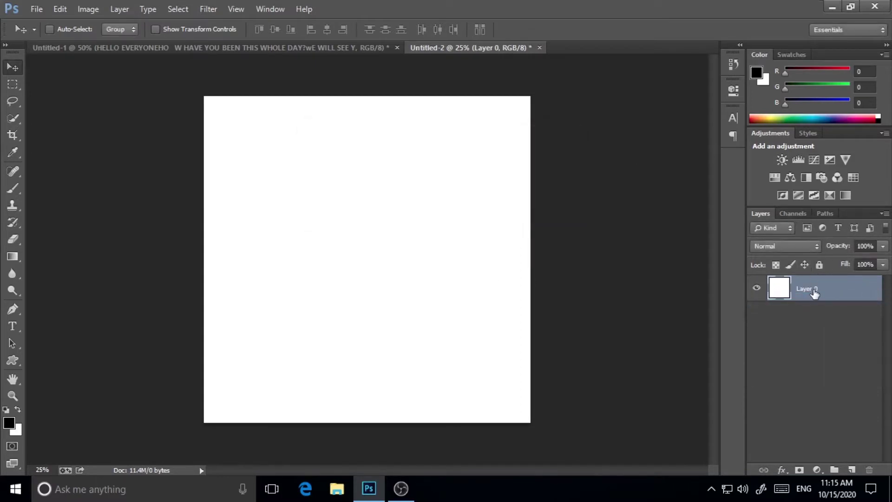
double_click(816, 289)
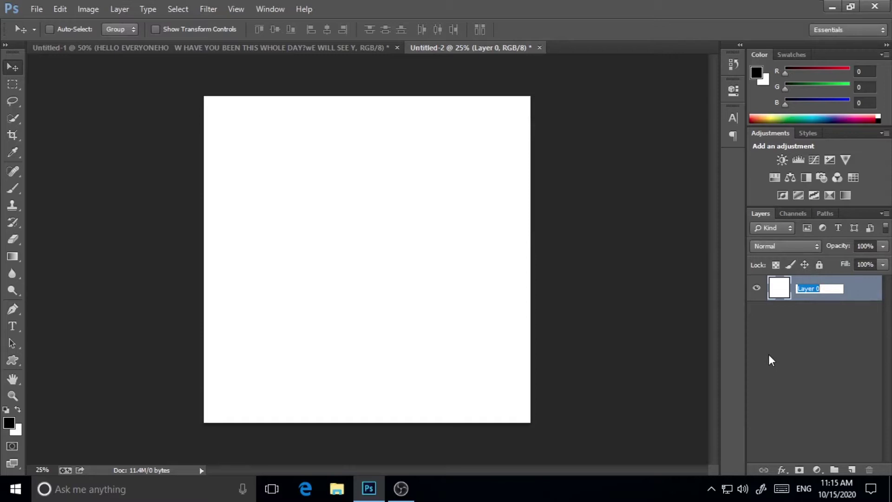
text(b)
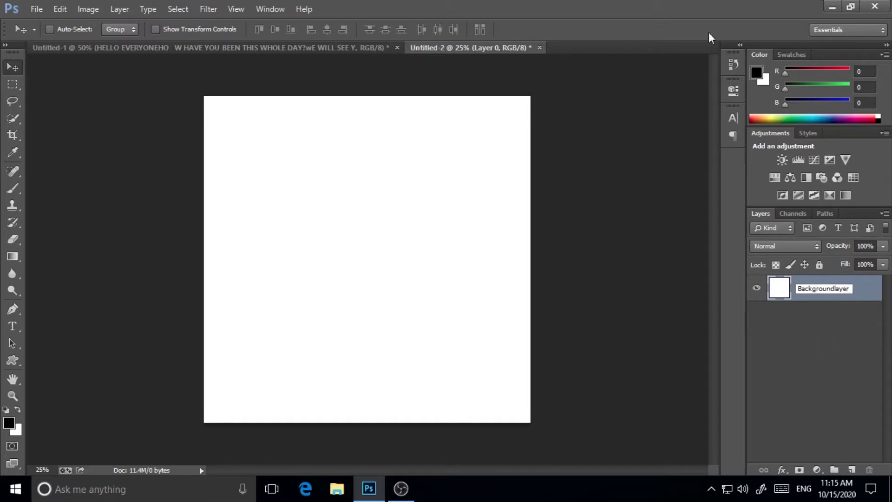
Step: Add a new layer and draw an open, three-point S-shaped path across the canvas with the Pen tool, removing the end point's outgoing handle
click(851, 469)
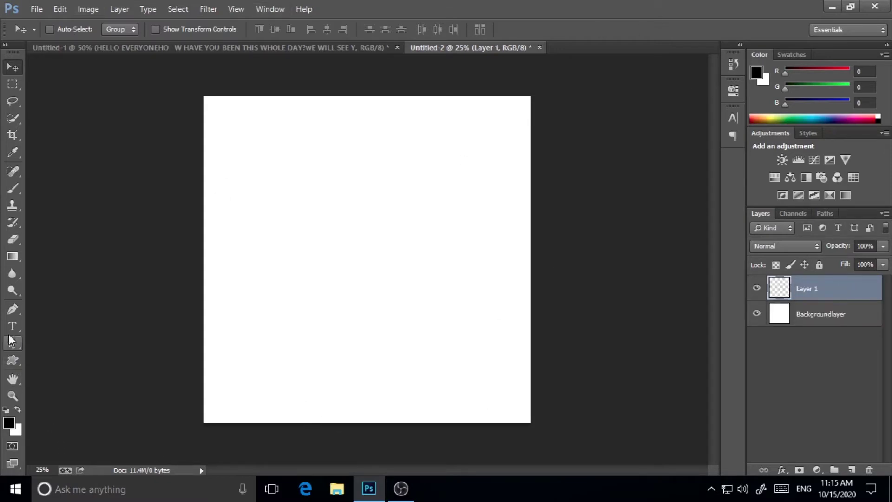
click(13, 308)
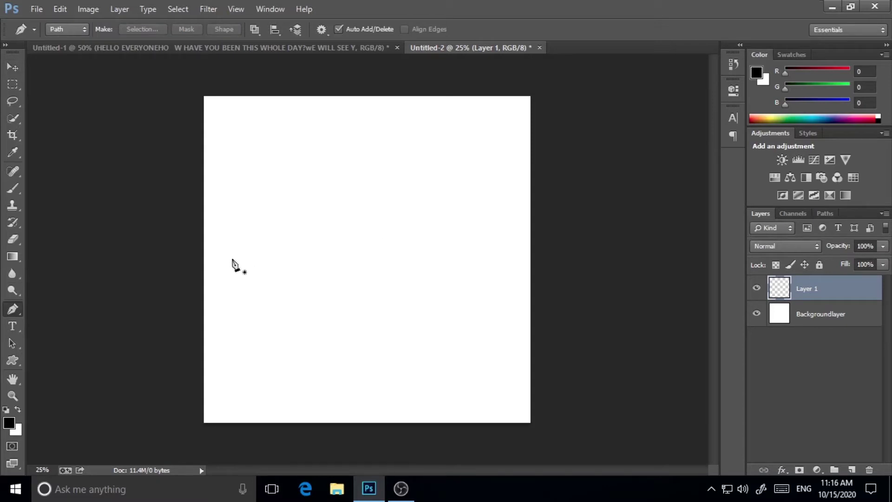
click(232, 258)
drag(455, 251, 575, 301)
key(ctrl+z)
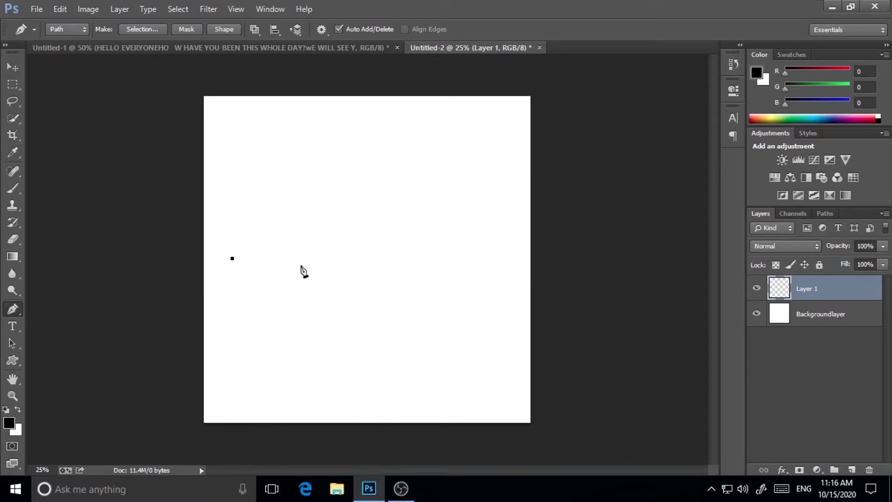
drag(328, 240, 401, 271)
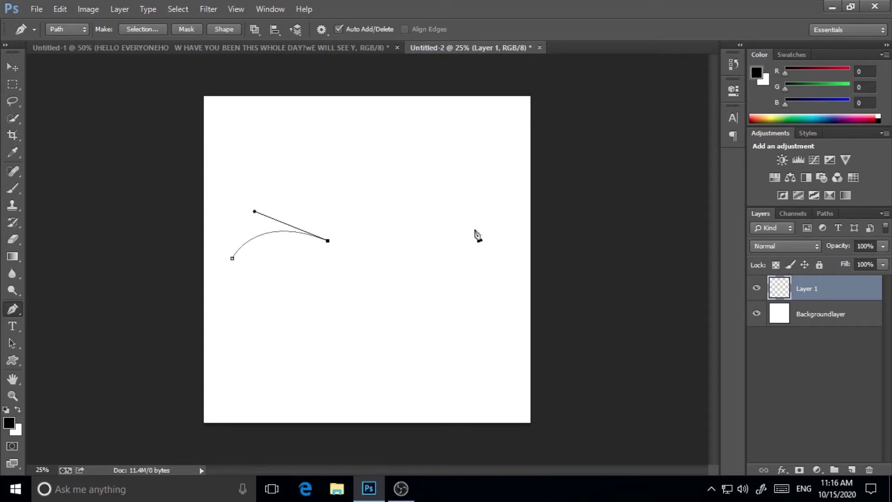
drag(487, 226, 525, 150)
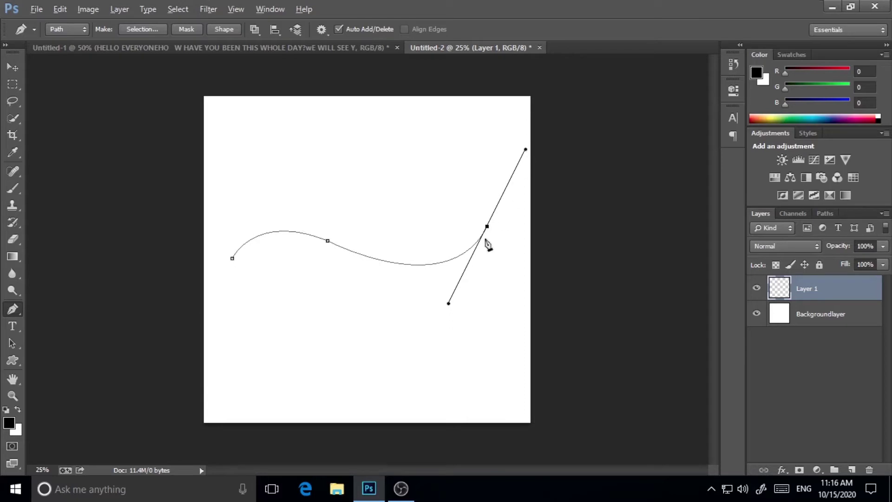
alt+click(487, 227)
Step: Set up the Type tool with the Mont font and the Bold style
click(14, 329)
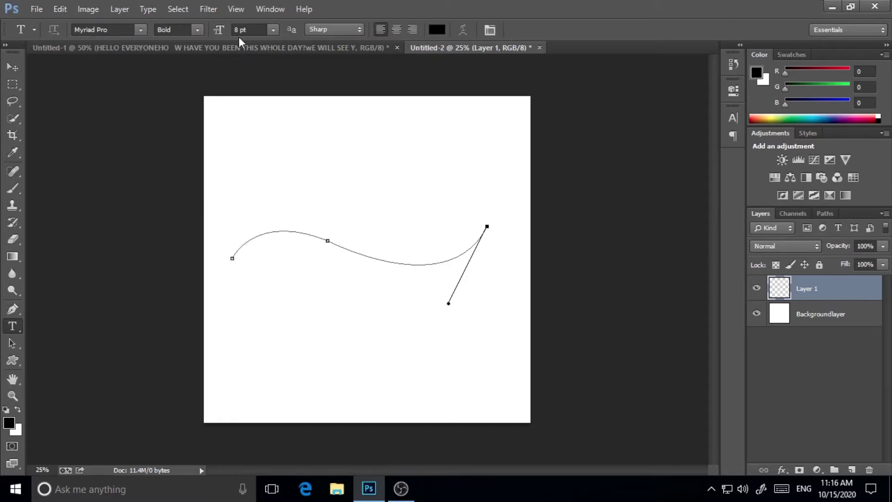
click(104, 29)
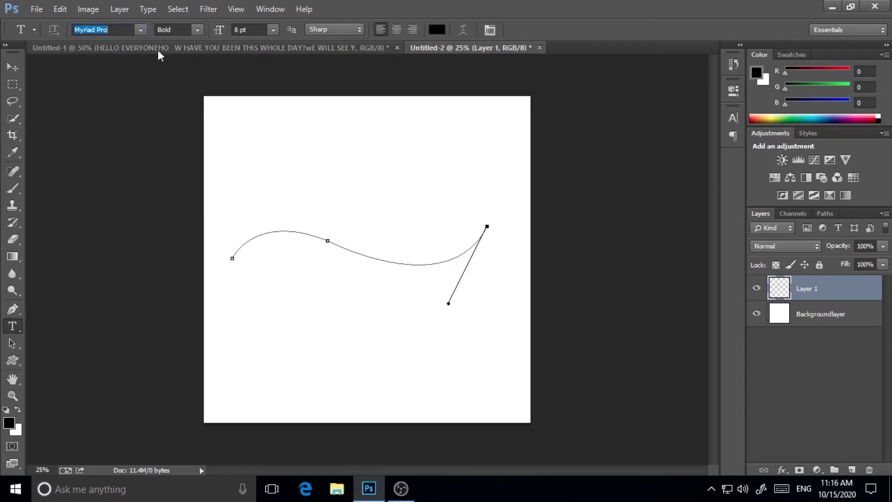
text(Mont)
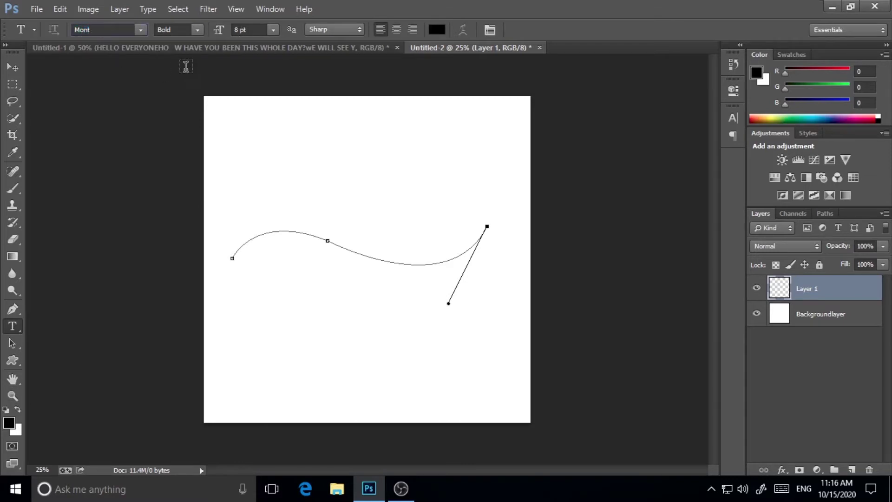
click(198, 31)
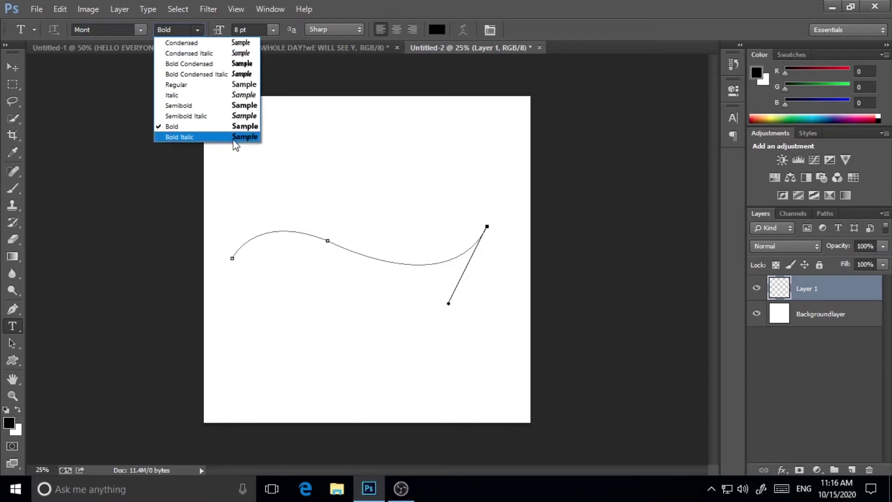
click(204, 126)
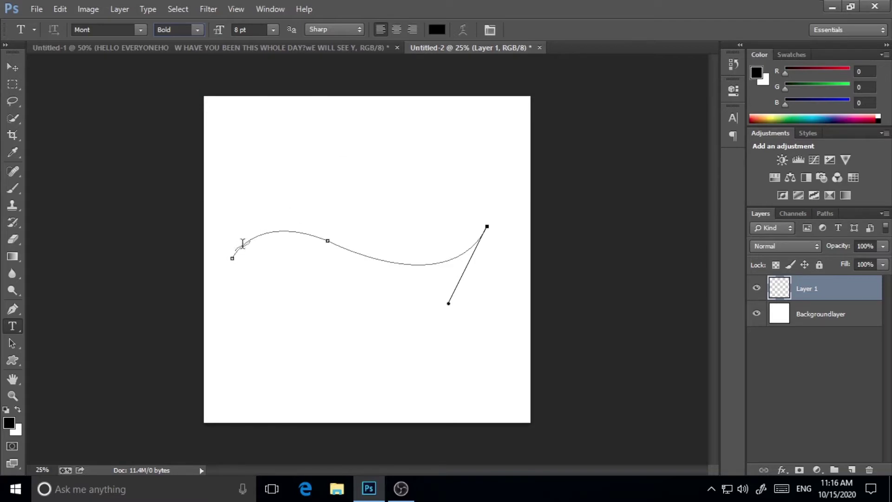
Step: Start text near the beginning of the curved path, switch its style to Heavy, and enter HELLO EVERYONE
click(242, 244)
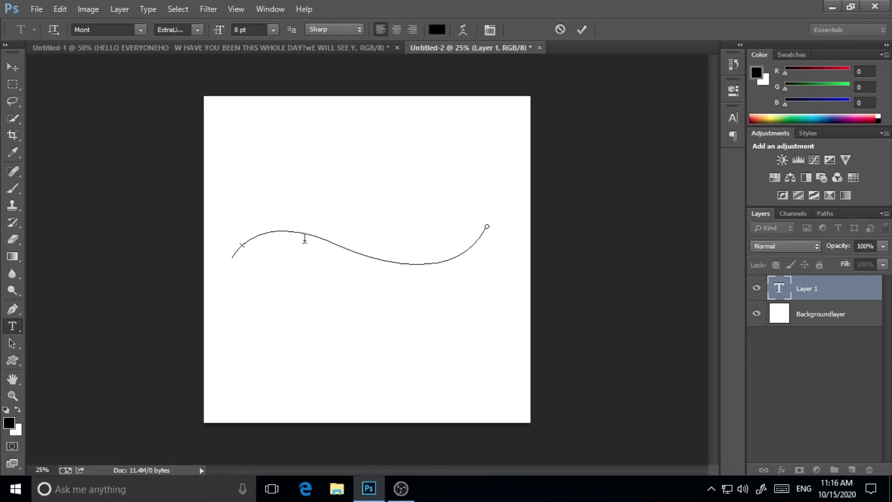
click(197, 29)
click(201, 62)
key(Down)
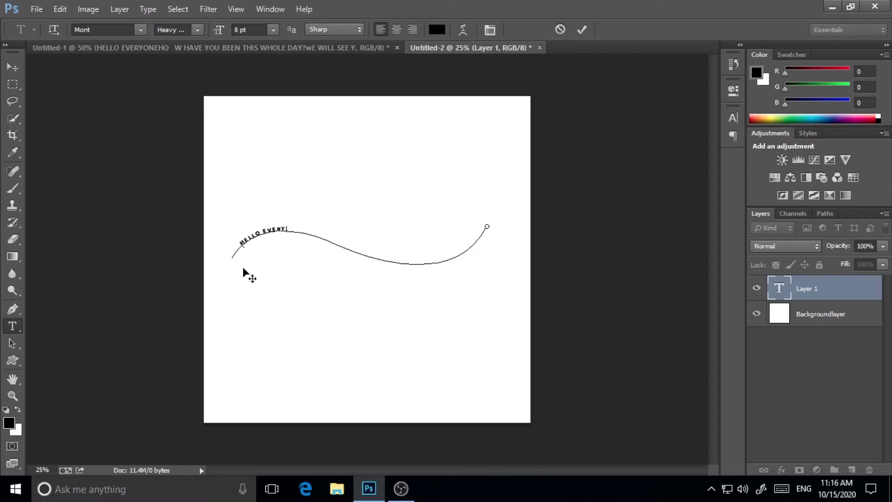
Step: Select the HELLO EVERYONE text on the path and set its font size to 24 pt
drag(303, 235, 233, 247)
click(274, 29)
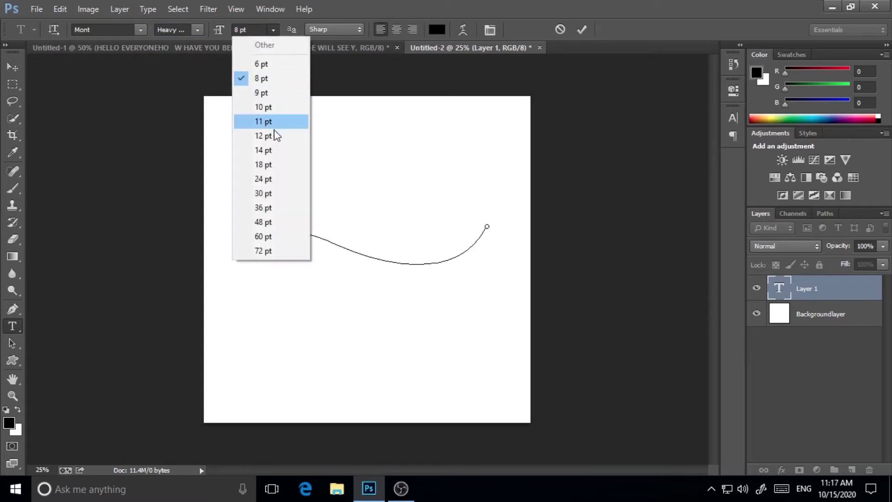
click(273, 136)
click(273, 29)
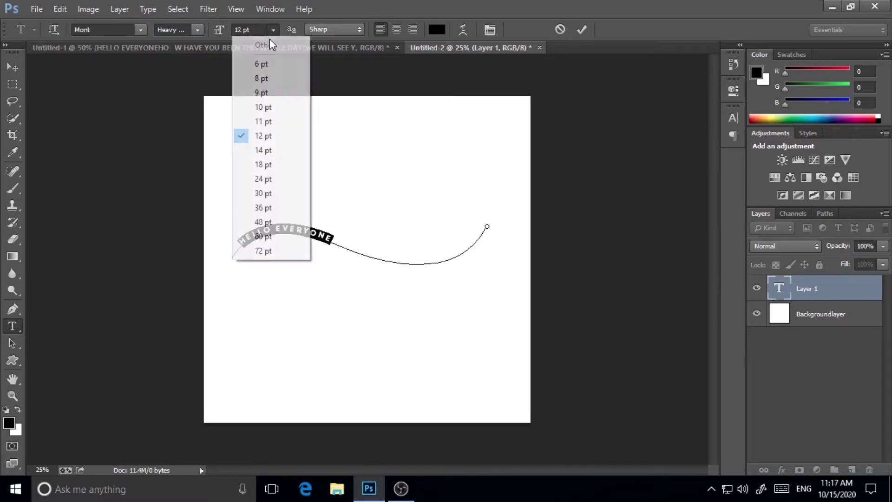
click(263, 197)
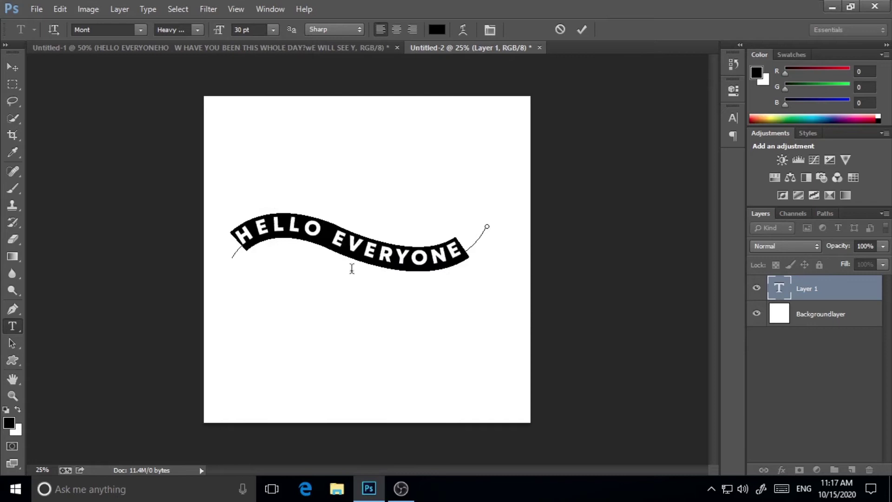
click(273, 30)
click(260, 180)
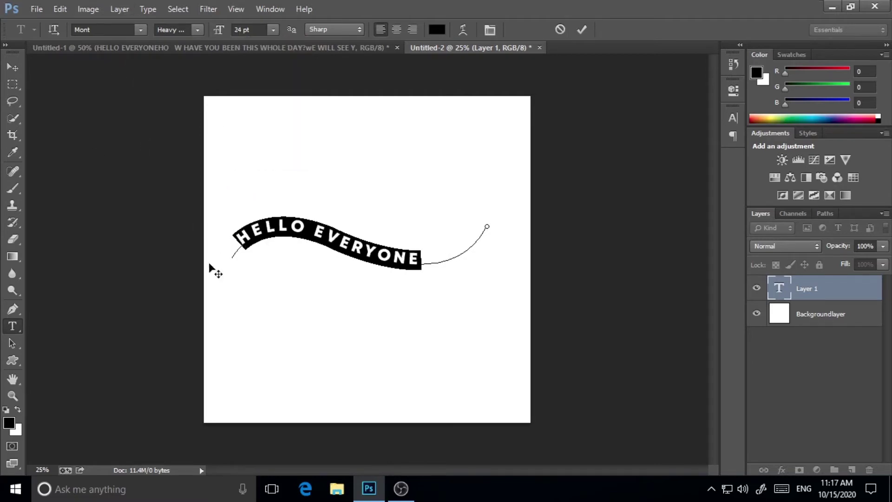
Step: Append HOW AR to the curved text, commit it, and move the text upward on the canvas
click(429, 260)
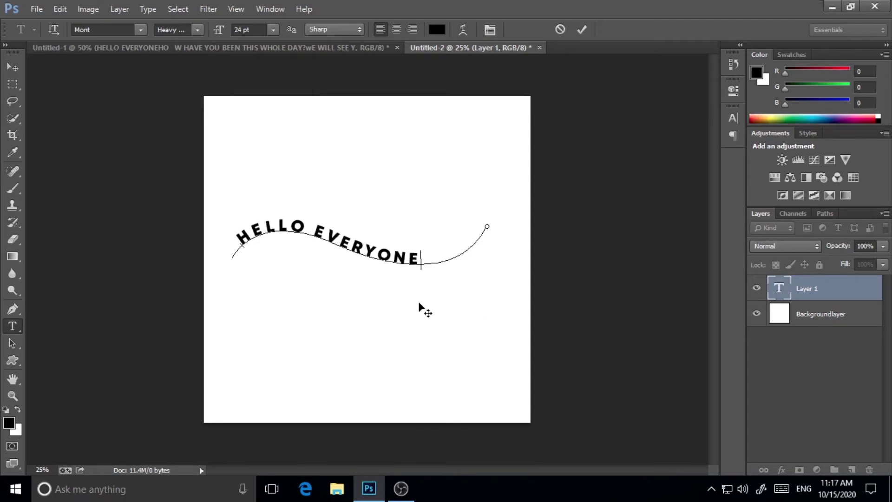
text(HOW)
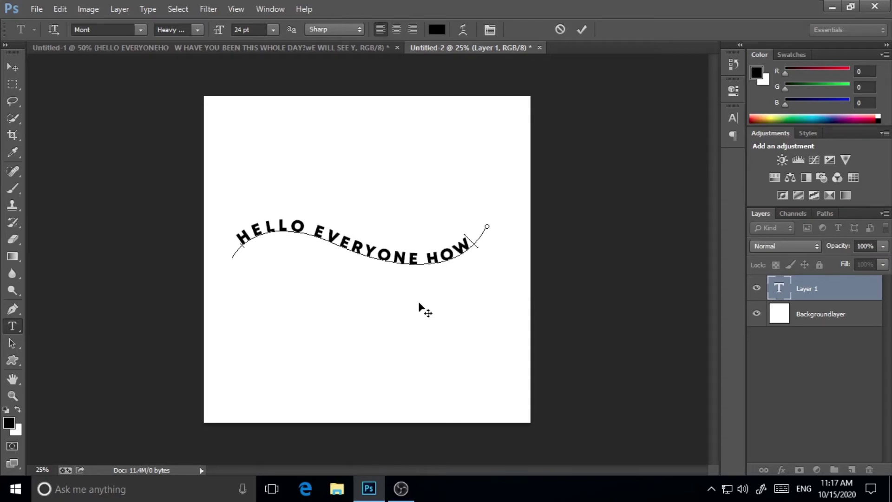
text( A)
key(ctrl+Return)
key(v)
drag(394, 258, 339, 199)
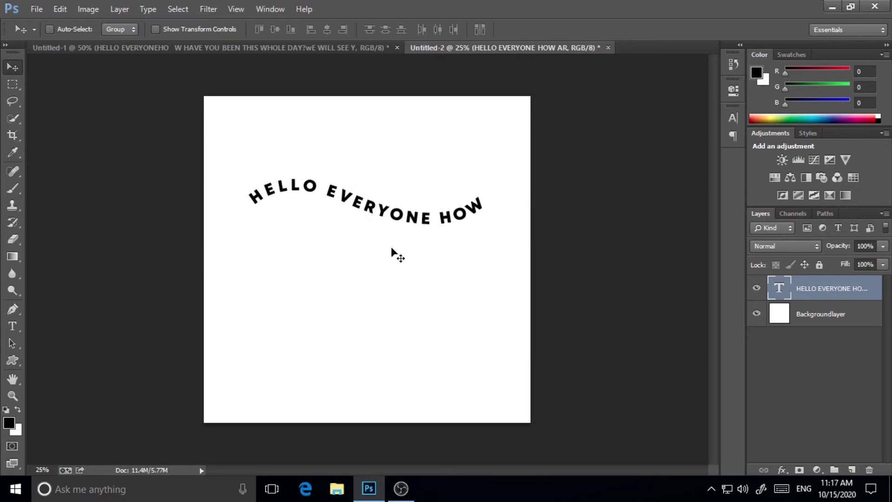
Step: Add a new layer and draw a heart with the Custom Shape tool in Path mode below the curved text
key(ctrl+shift+alt+n)
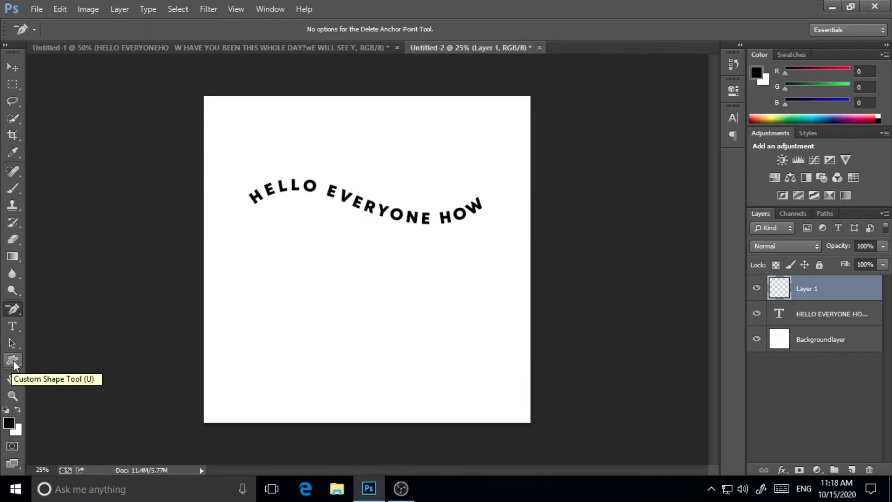
click(13, 360)
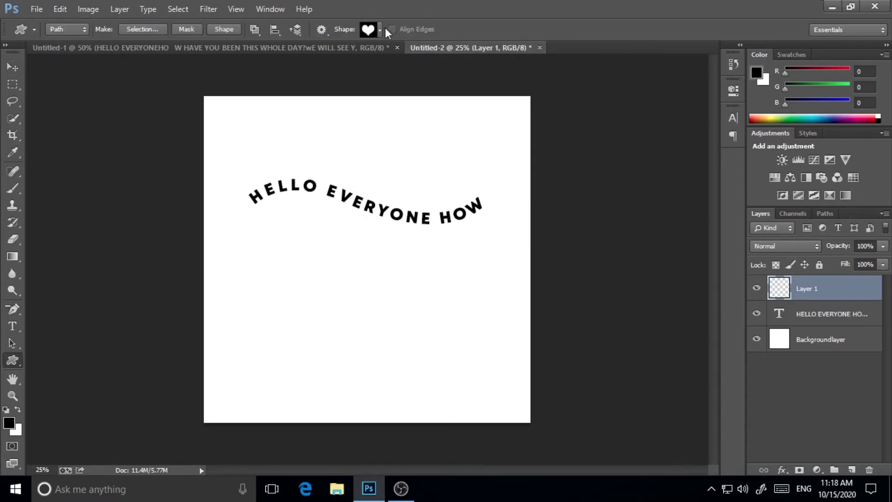
click(68, 30)
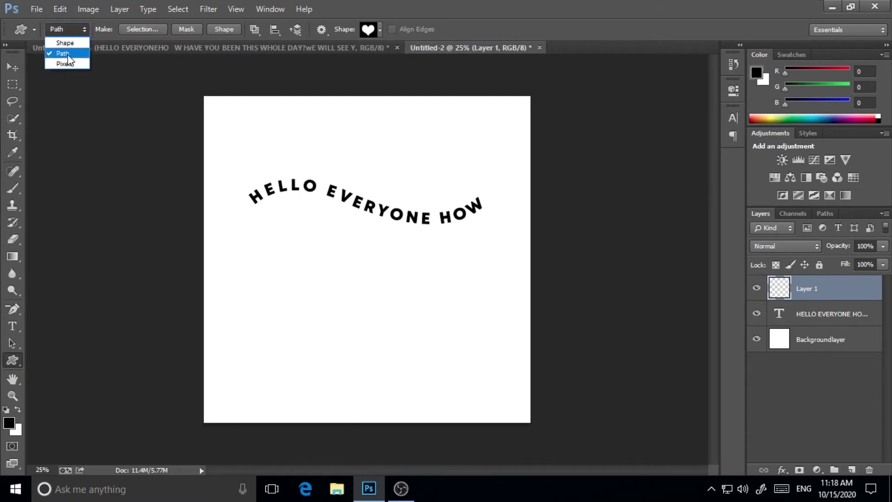
click(81, 31)
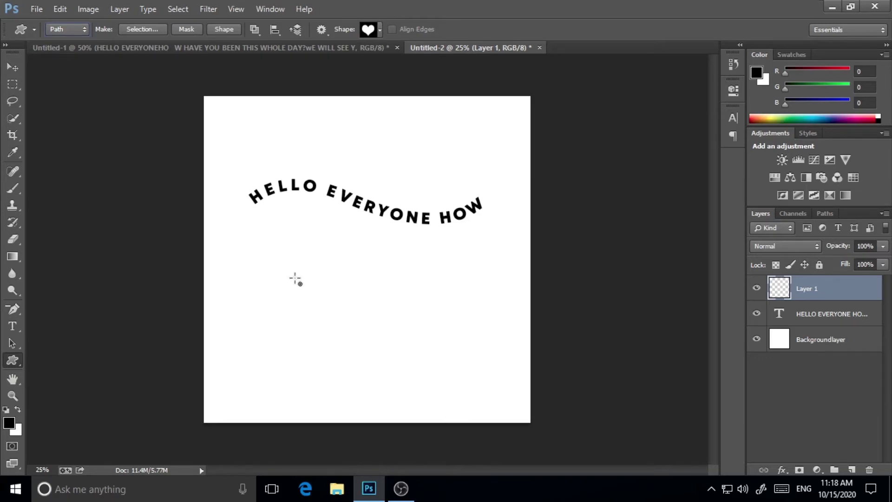
drag(296, 289, 448, 381)
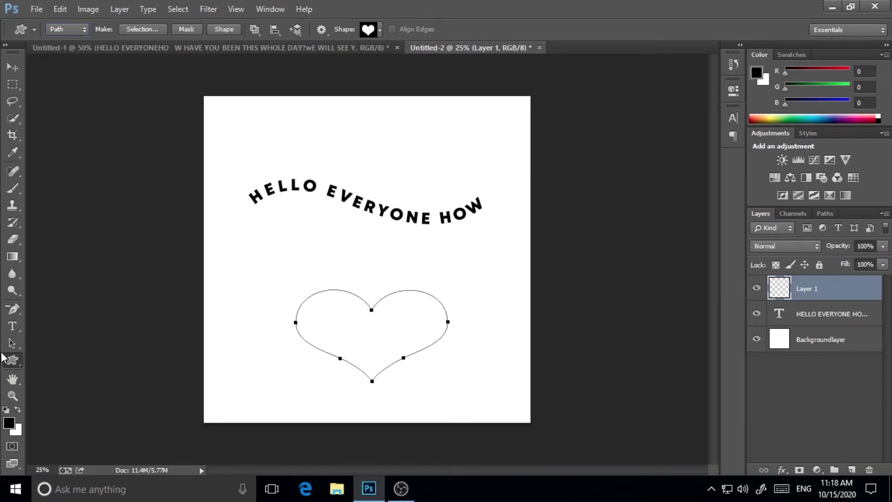
Step: Start text on the upper-left edge of the heart path and enter HELLO EVERYONE
click(12, 327)
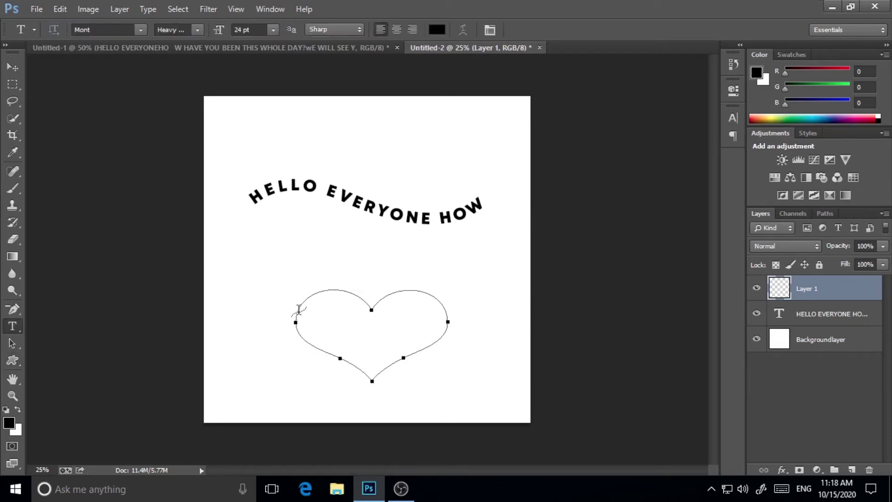
click(298, 310)
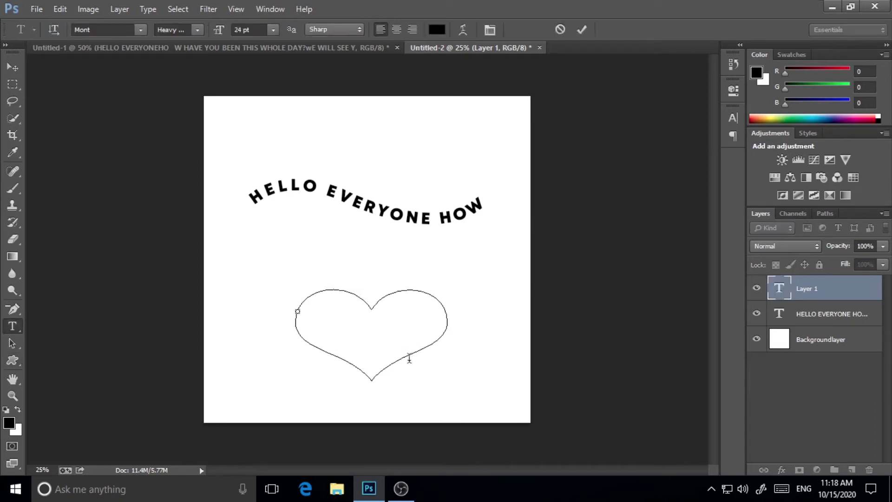
text(HELLO)
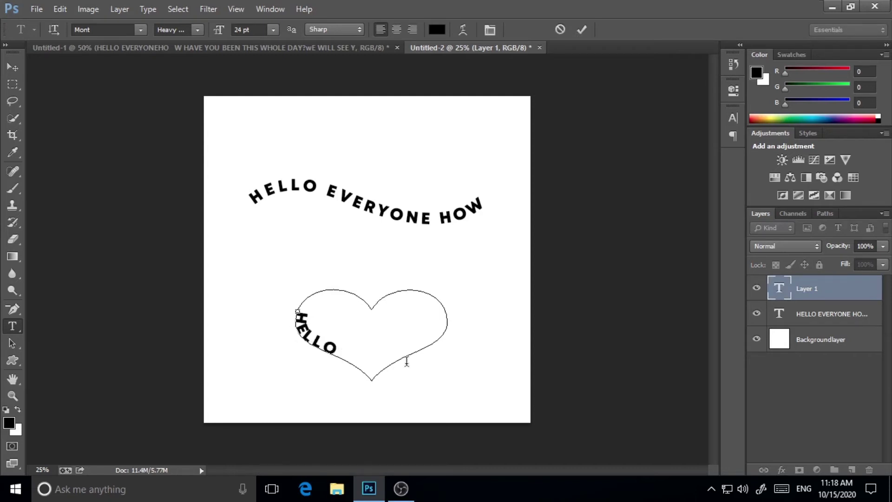
text( EVERYONE)
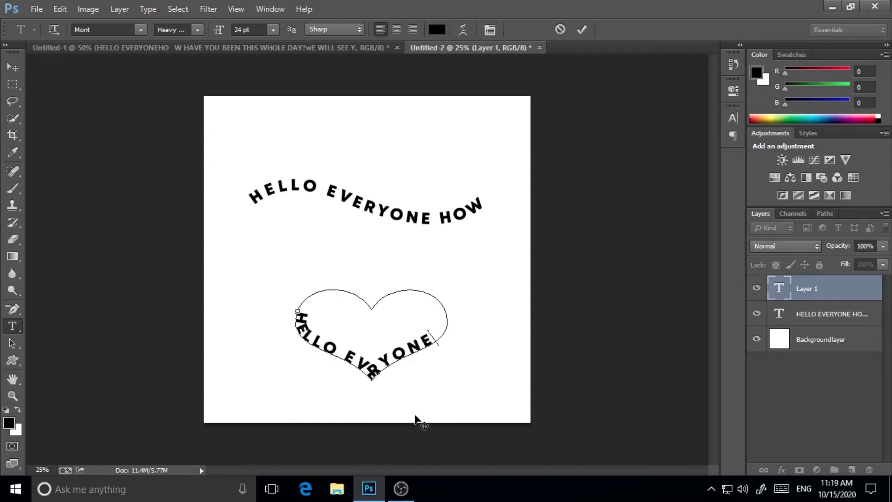
Step: Select the HELLO EVERYONE text on the heart path and set its tracking to 500
drag(432, 343, 317, 321)
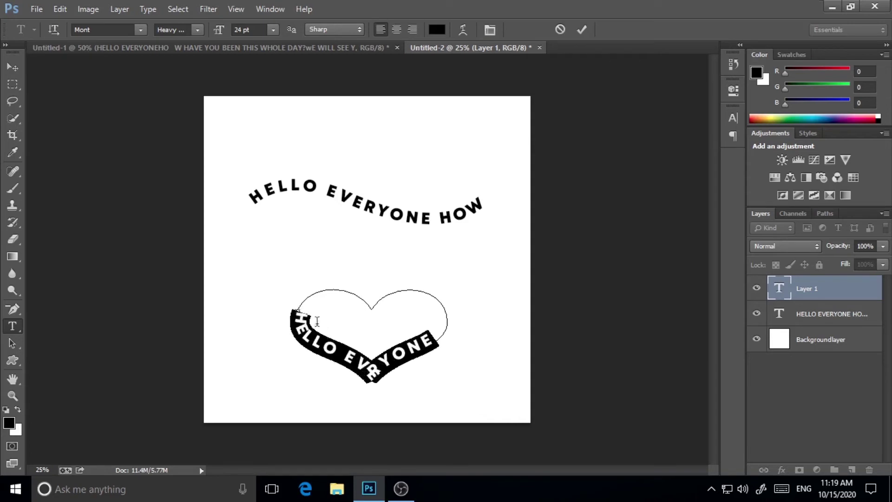
click(491, 29)
click(681, 160)
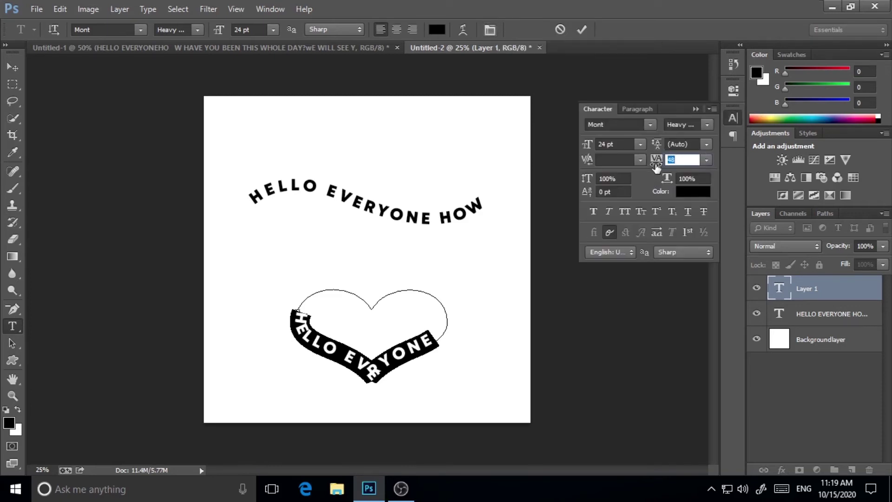
click(706, 160)
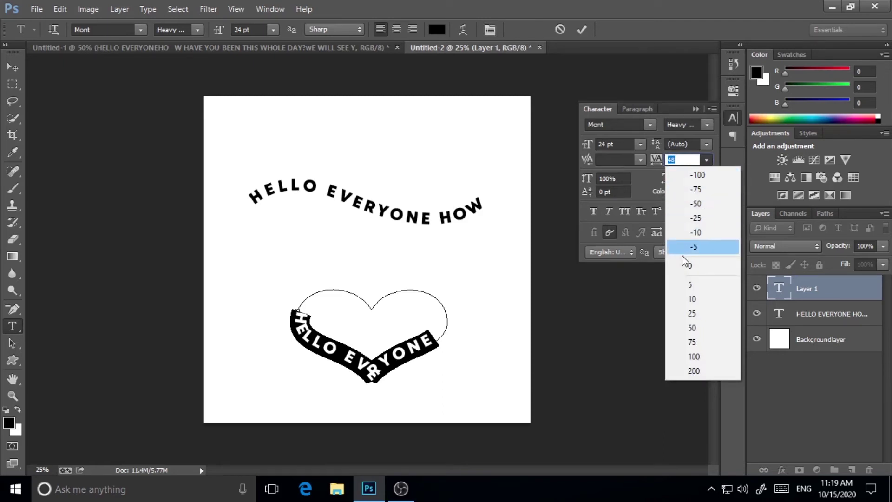
click(694, 371)
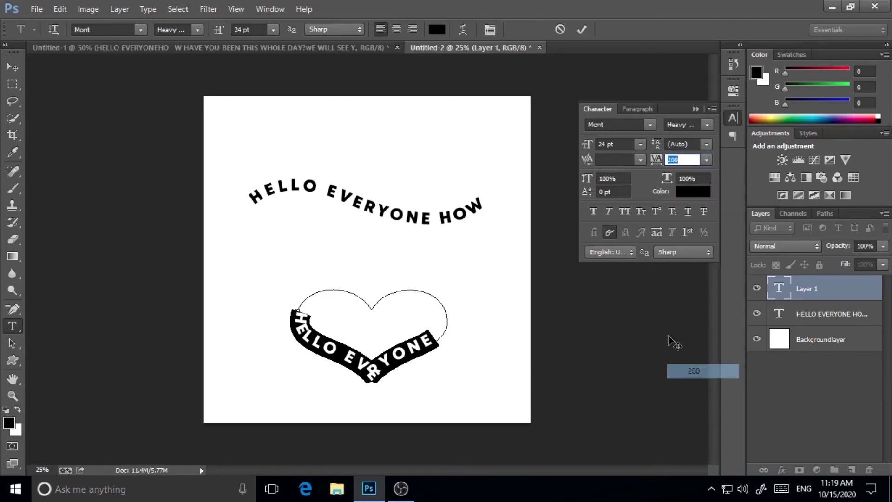
drag(432, 337, 297, 309)
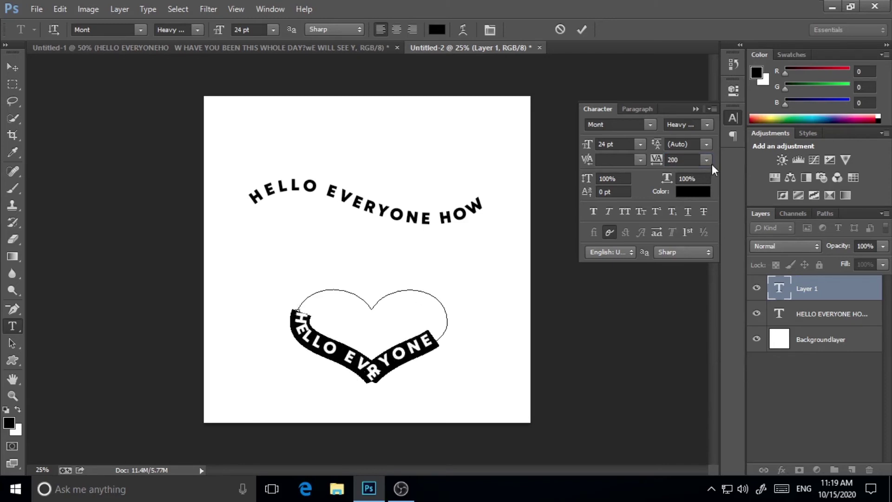
click(686, 160)
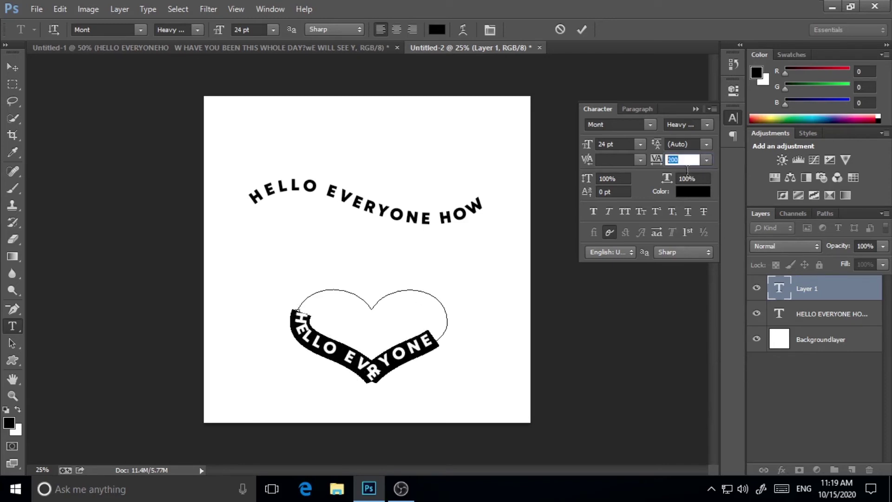
text(500)
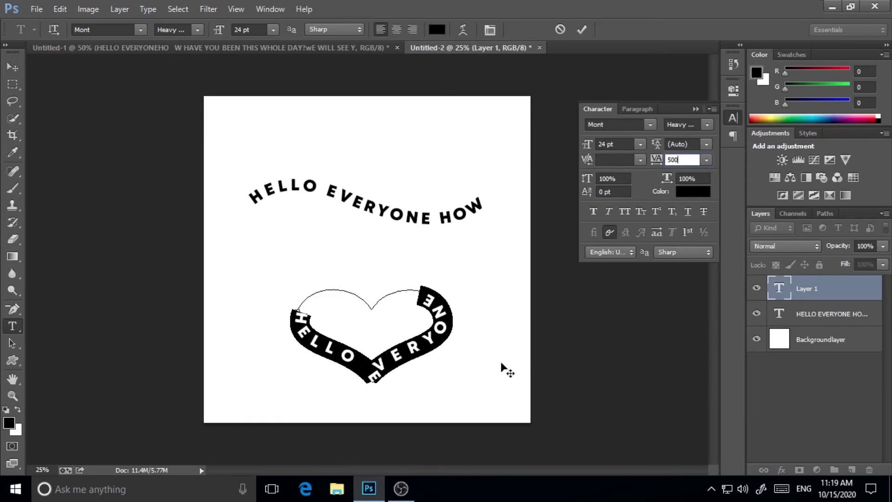
Step: Reduce the selected heart text's font size to 12 pt
click(640, 144)
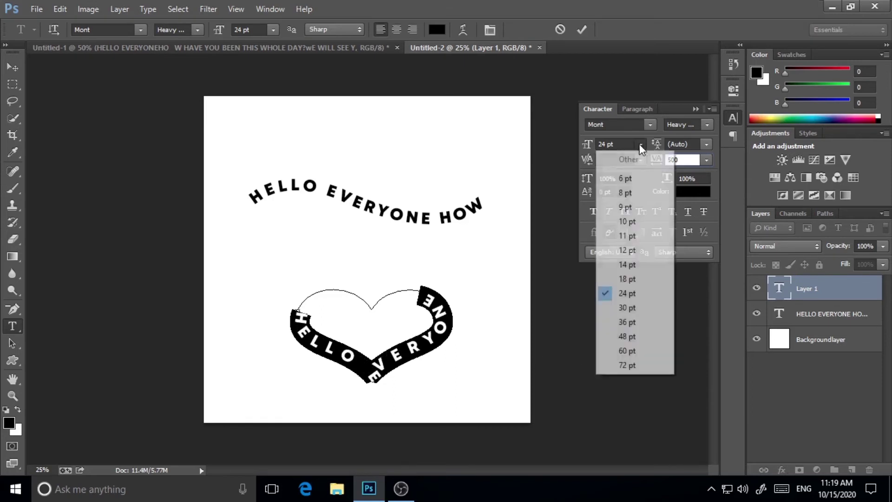
click(627, 223)
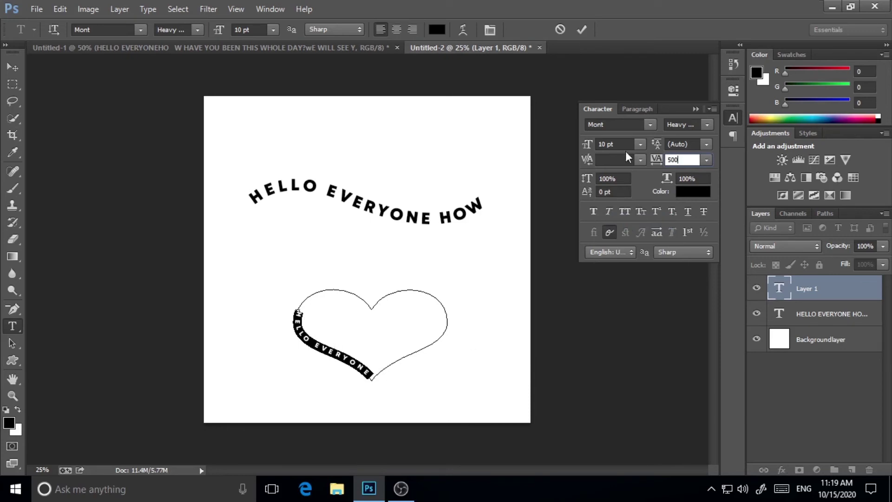
click(640, 145)
click(629, 256)
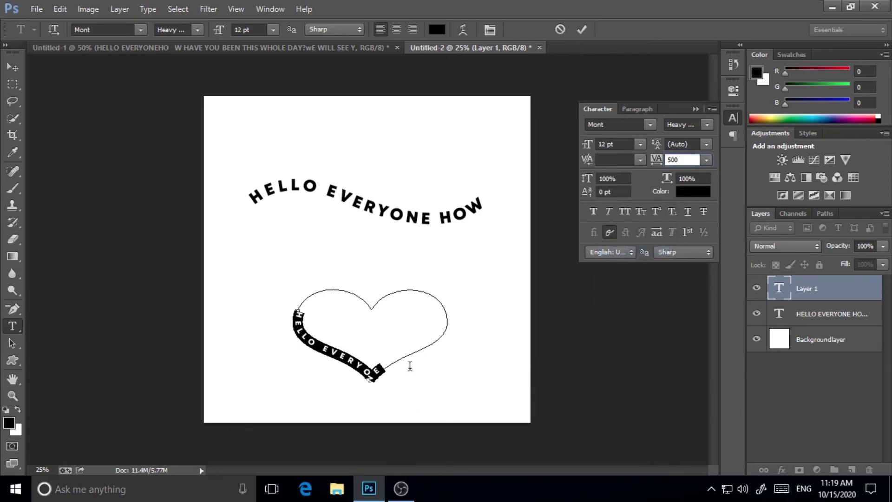
Step: Append HOW HAVE YOU BEEN?WE WILL SEE to the heart text, commit it, and move the text up closer to the curved text
click(396, 363)
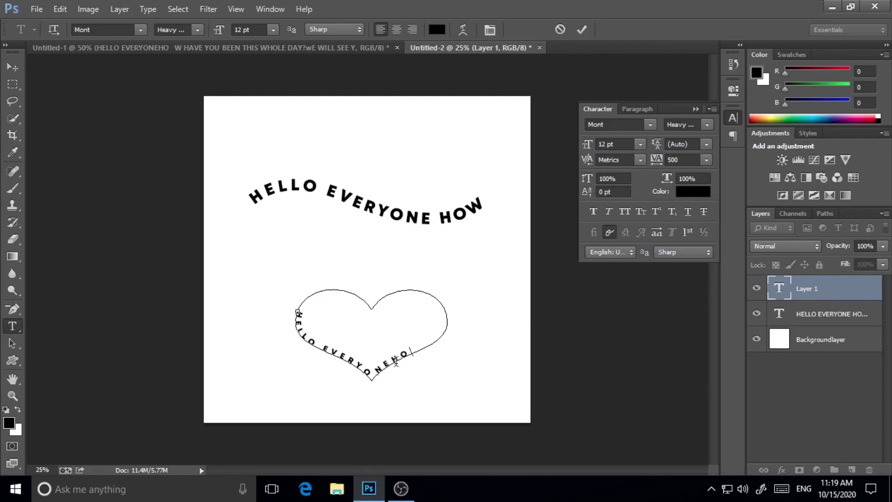
text(HAVE YOU)
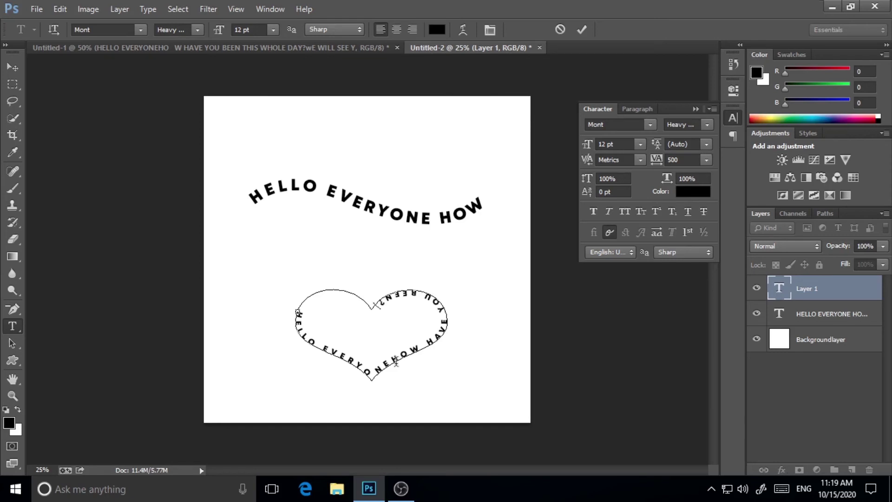
text(BEEN?WE WILL SEE)
key(ctrl+Return)
key(v)
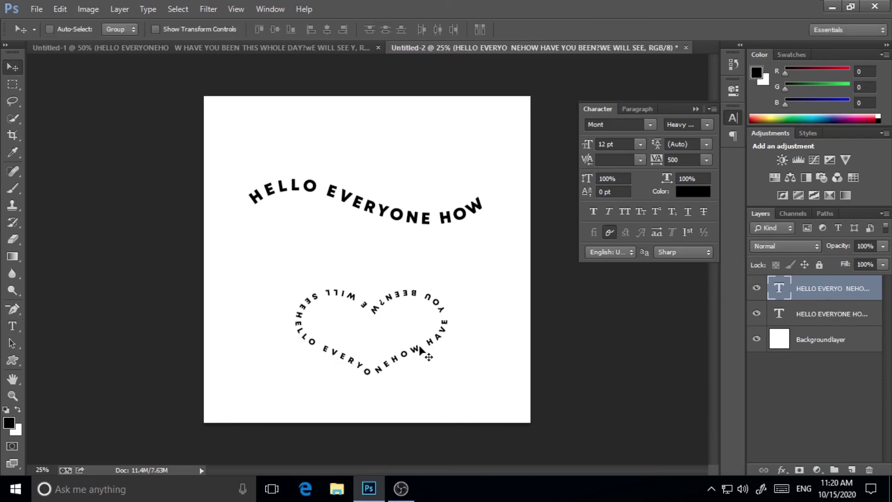
drag(421, 352, 423, 314)
Step: Reopen the heart text for editing and place the cursor between the W and E of WE at the heart's upper notch
click(11, 395)
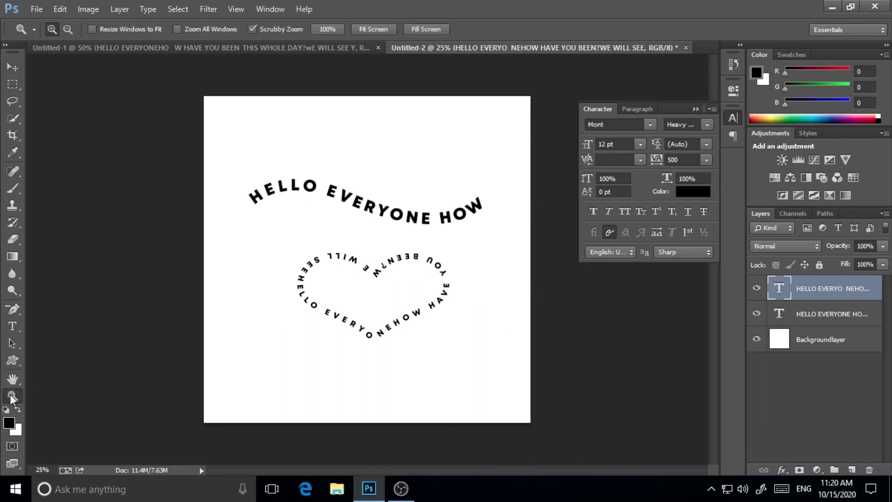
click(386, 293)
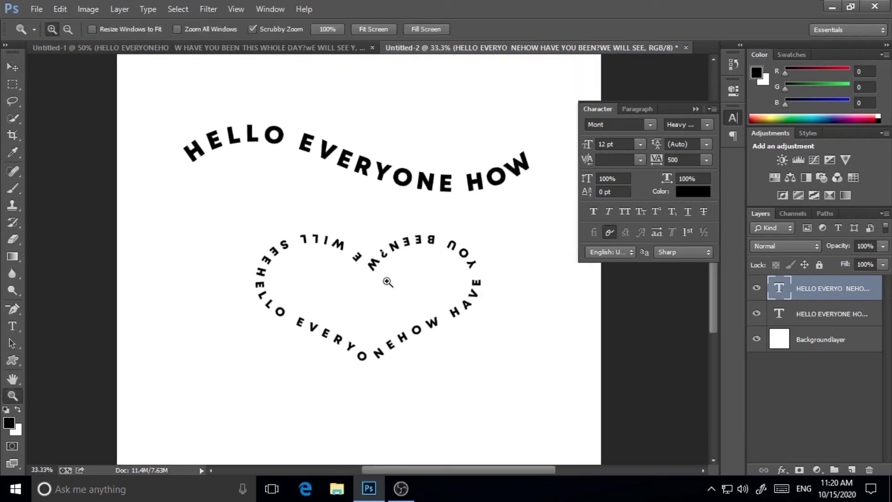
click(387, 282)
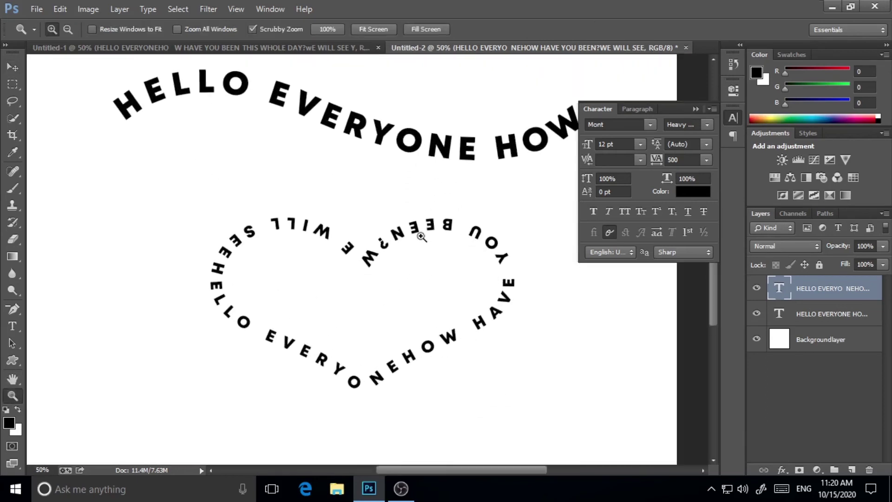
click(12, 68)
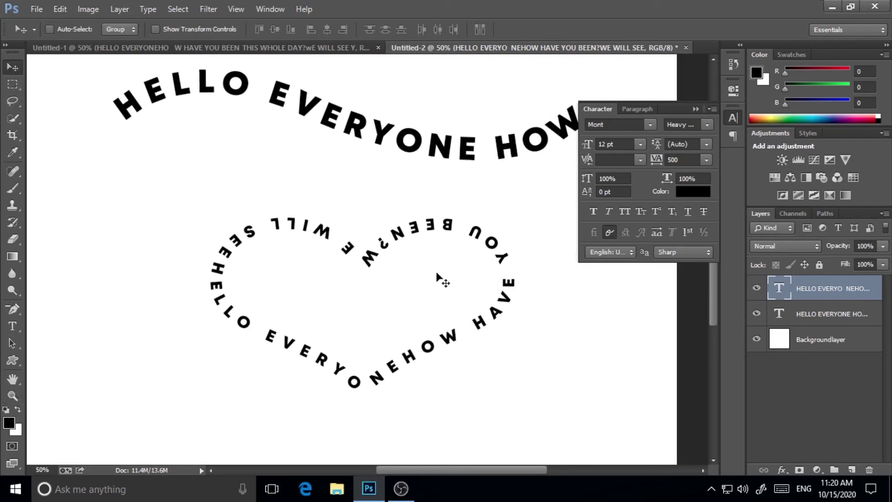
double_click(779, 288)
click(359, 260)
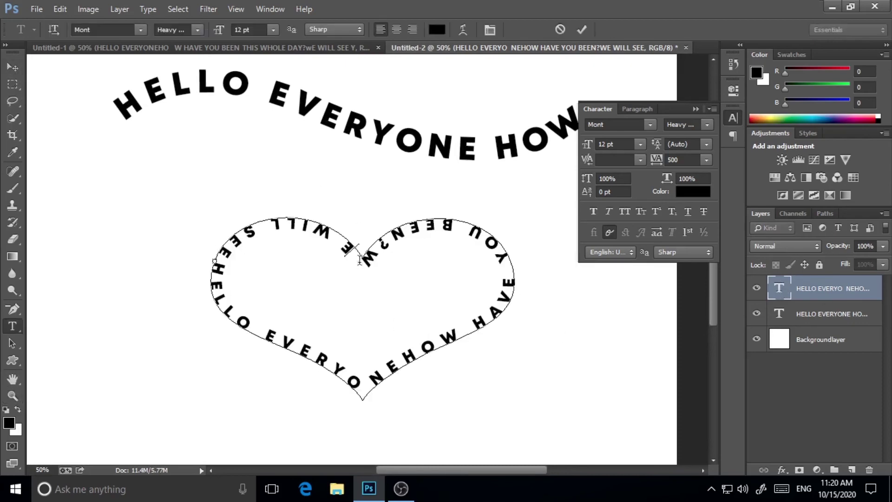